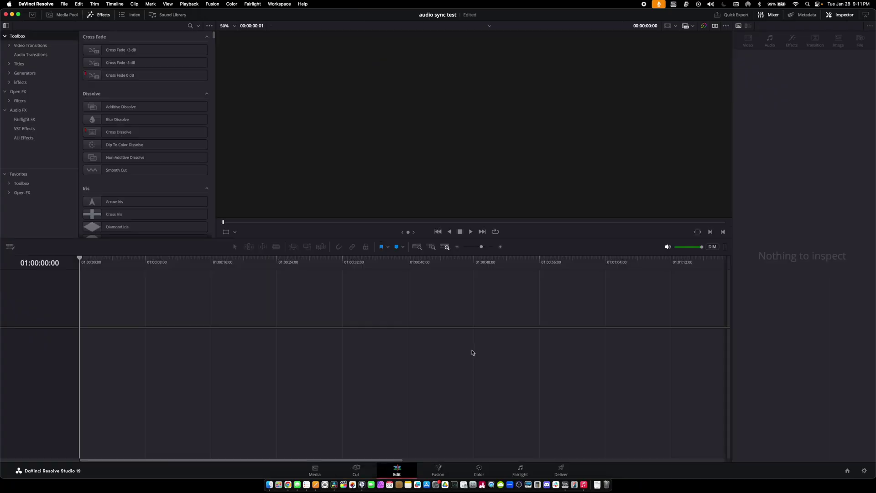
Switch from the presenter's camera view to DaVinci Resolve's audio sync test project
key("super+Tab")
key("super+Tab")
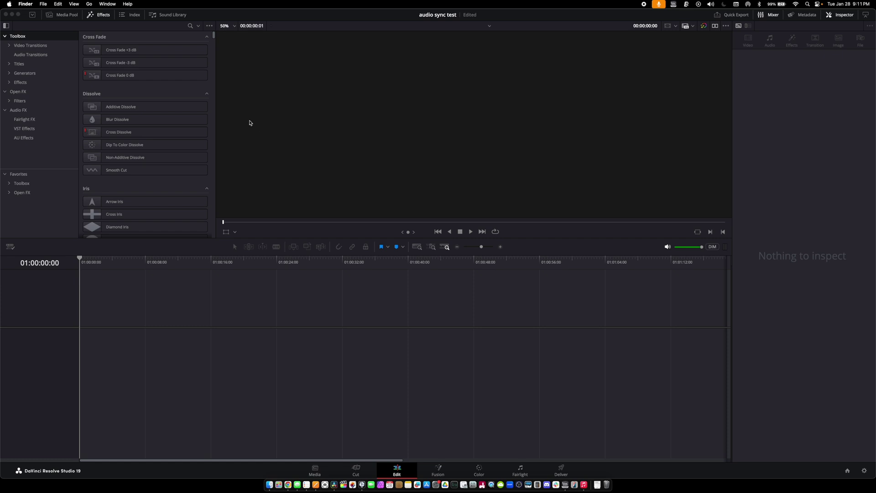
Auto-sync the selected Media Pool clips to the audio by waveform, then place P1003516 on Timeline 1
left_click(101, 15)
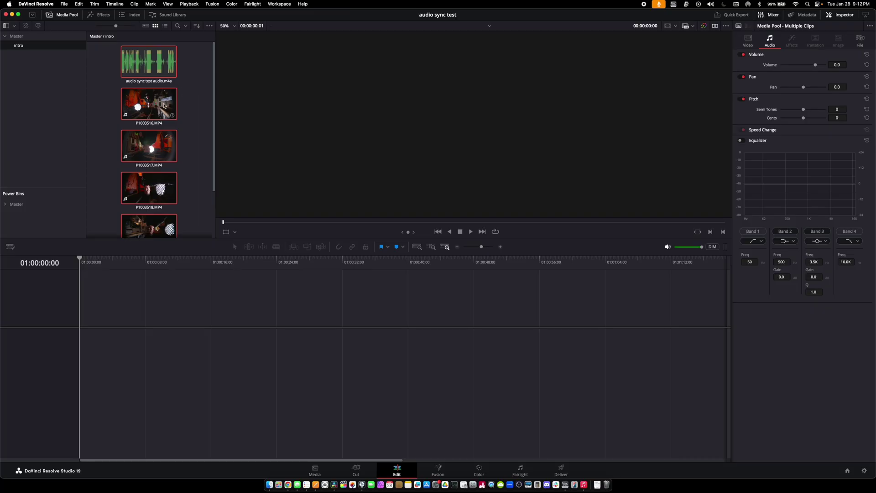
right_click(161, 106)
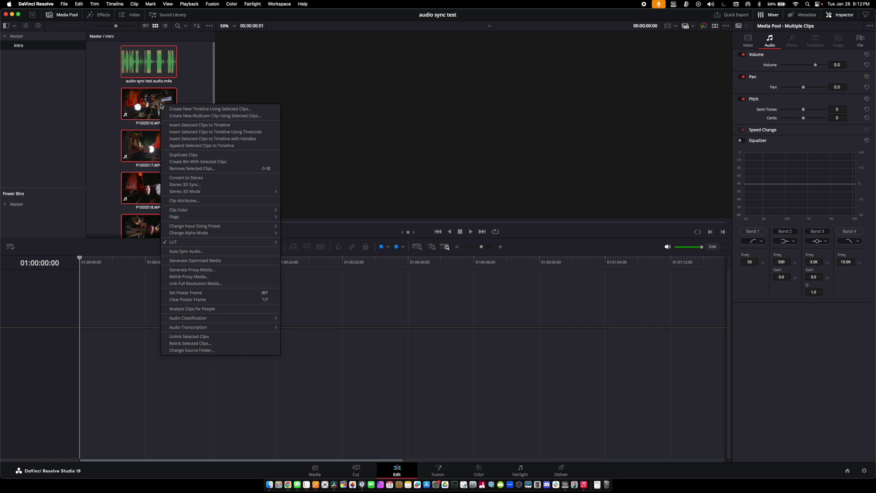
left_click(199, 250)
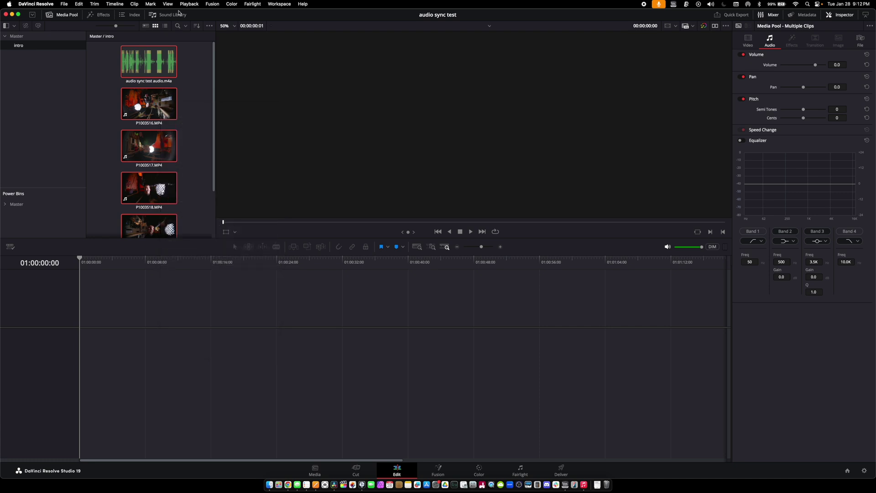
right_click(172, 104)
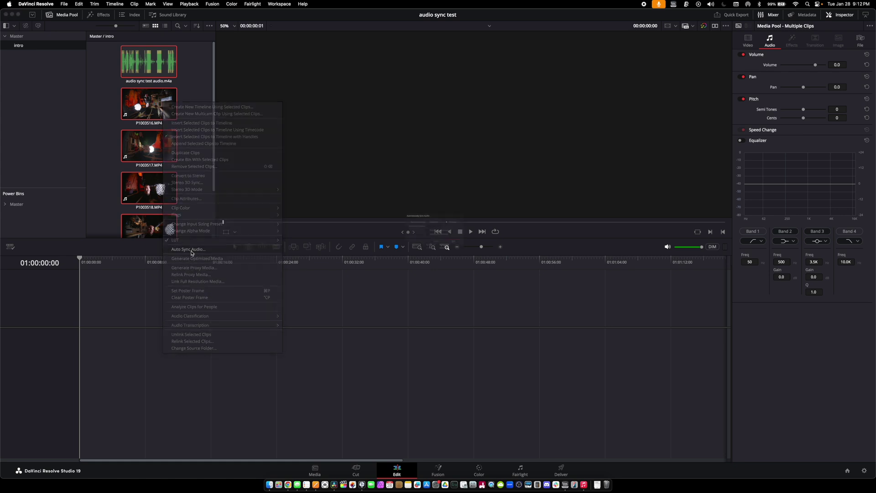
left_click(191, 250)
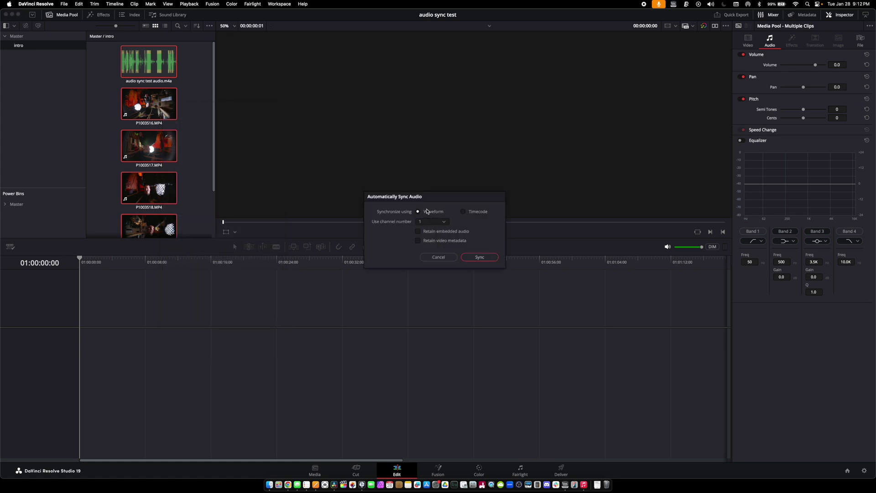
left_click(479, 257)
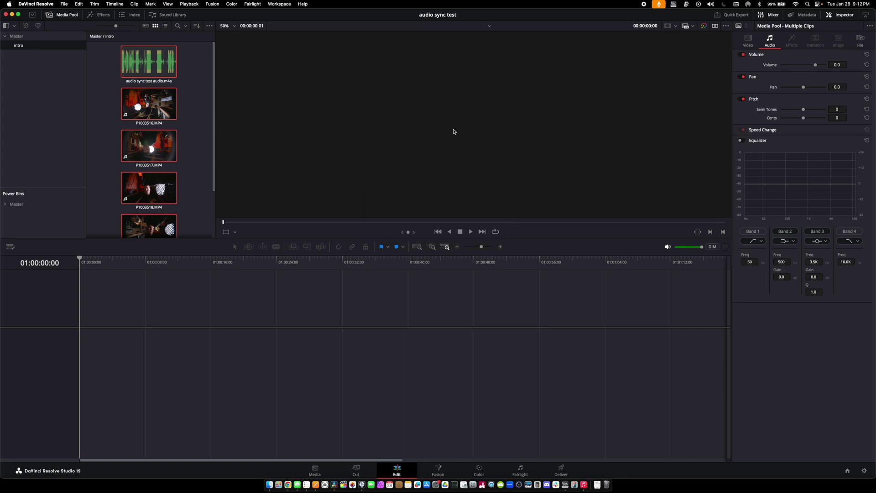
left_click_drag(149, 103, 126, 360)
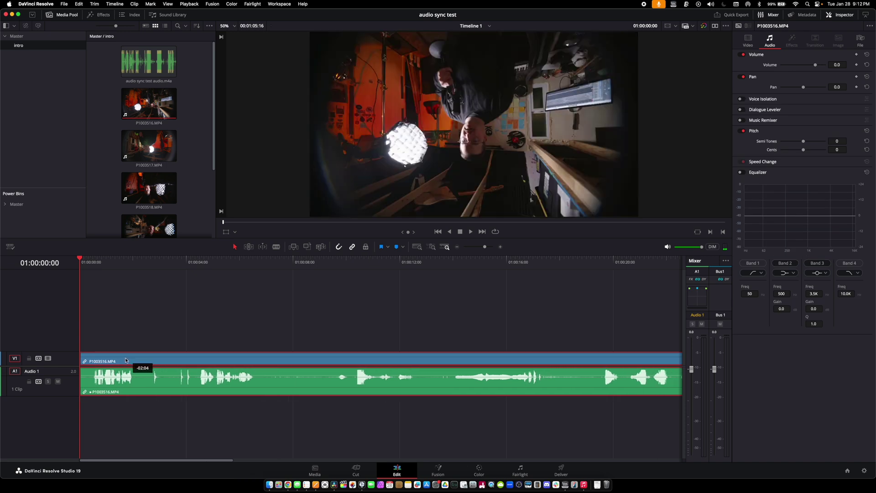
Flip P1003516 horizontally and vertically so it stands upright, then play it back
left_click(748, 40)
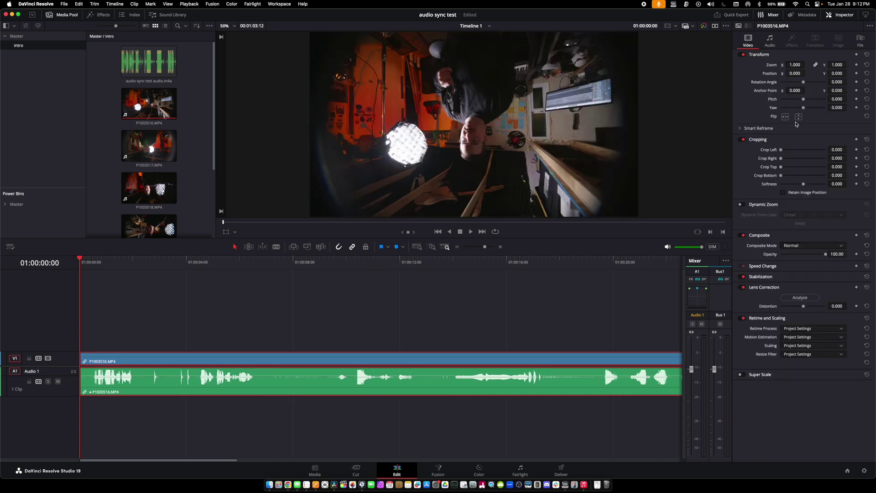
left_click(785, 117)
left_click(798, 116)
left_click_drag(192, 263, 202, 263)
key("space")
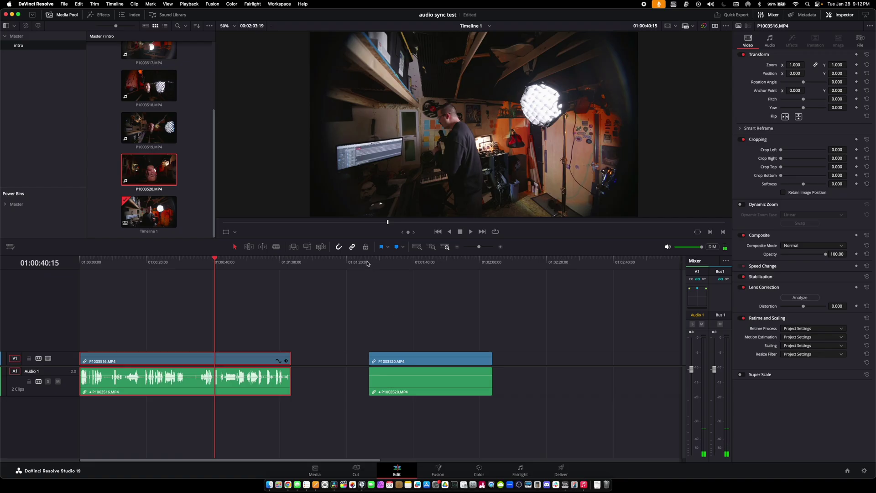
Flip P1003520 horizontally and vertically, play it back, then move the playhead into P1003519
left_click(368, 263)
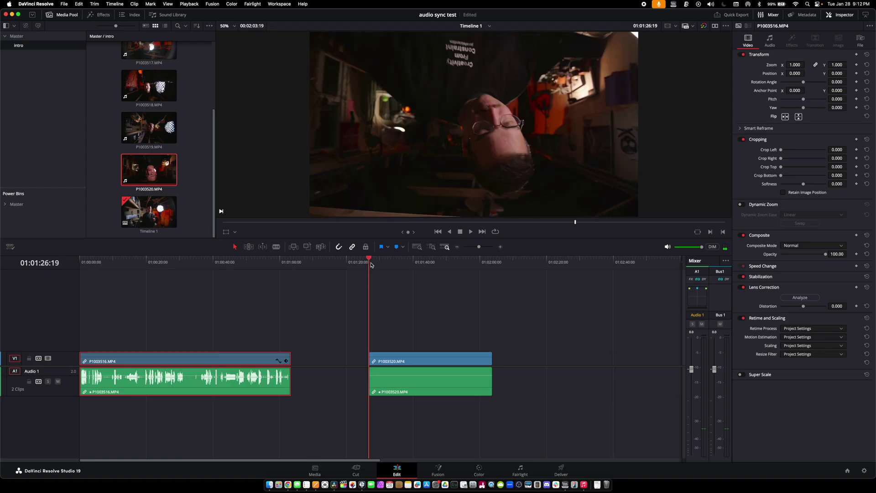
left_click(422, 364)
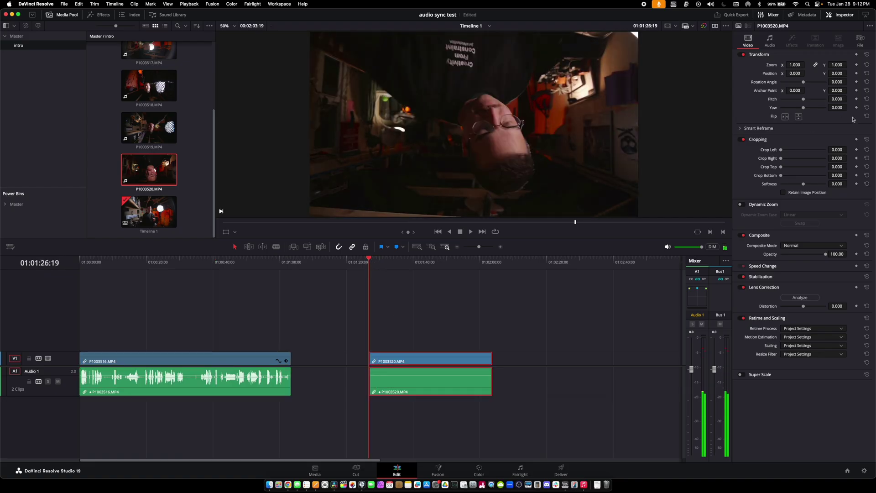
left_click(785, 117)
left_click(798, 117)
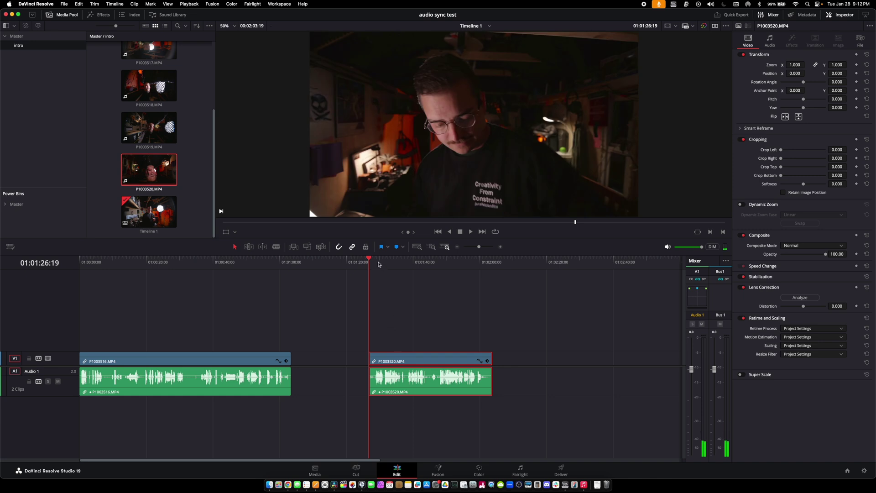
left_click(384, 262)
key("space")
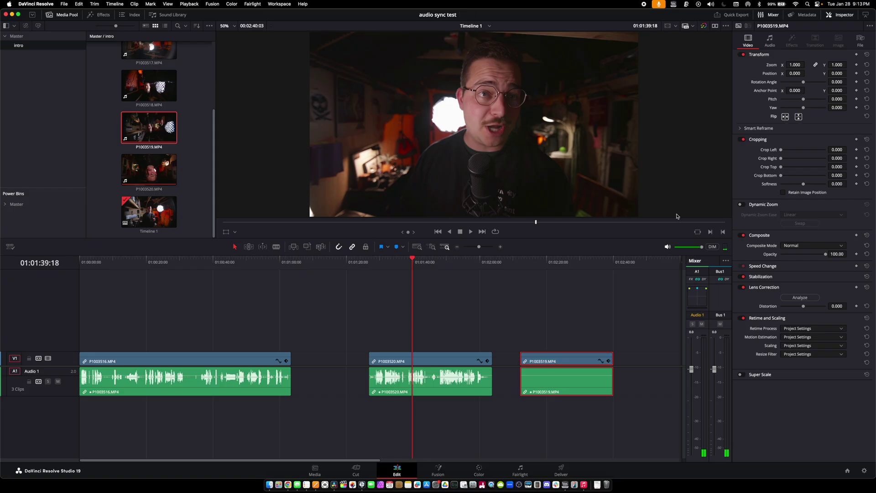
left_click(535, 263)
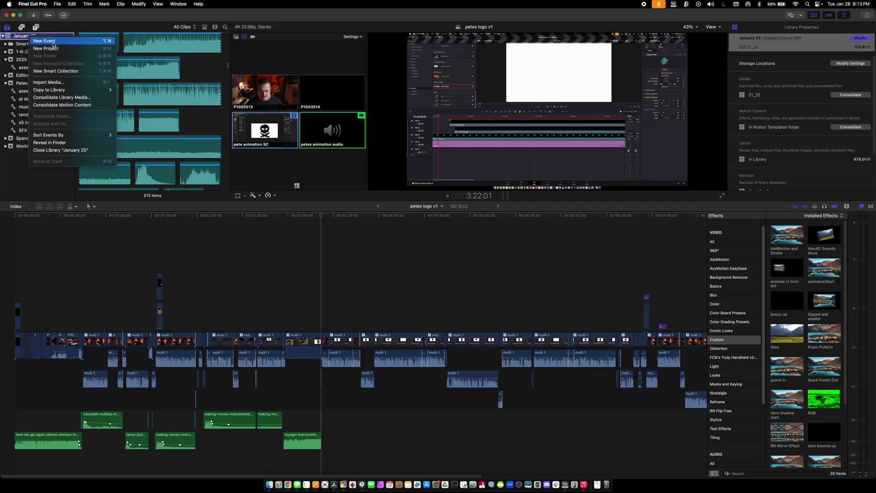
Create an 'audio sync test' event, import the camera and audio files, and select all six clips
left_click(53, 43)
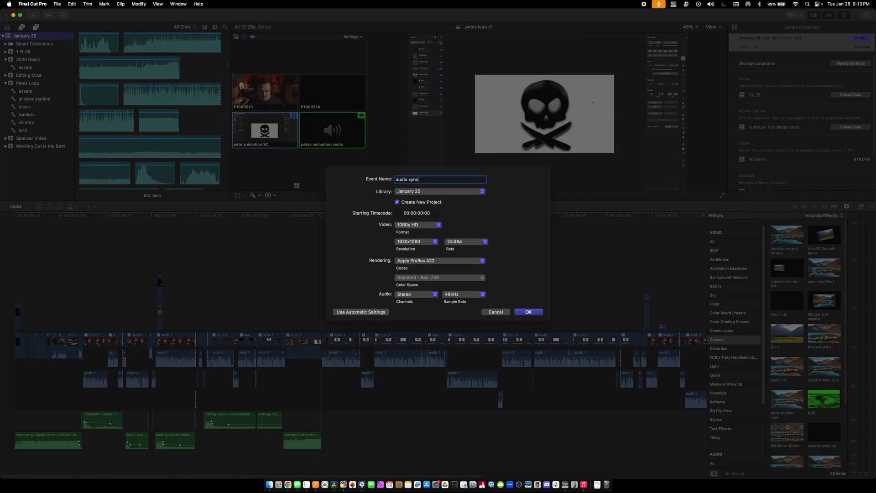
type("audio sync test")
key("Return")
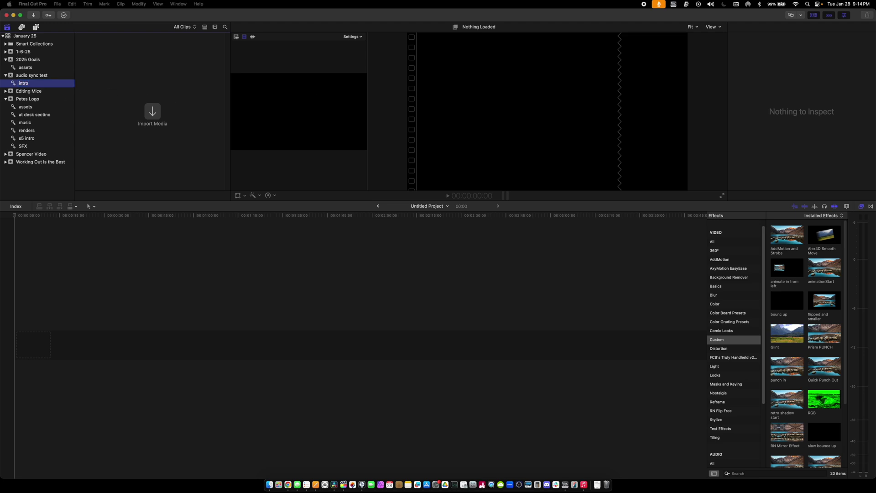
left_click_drag(298, 112, 137, 114)
left_click(5, 100)
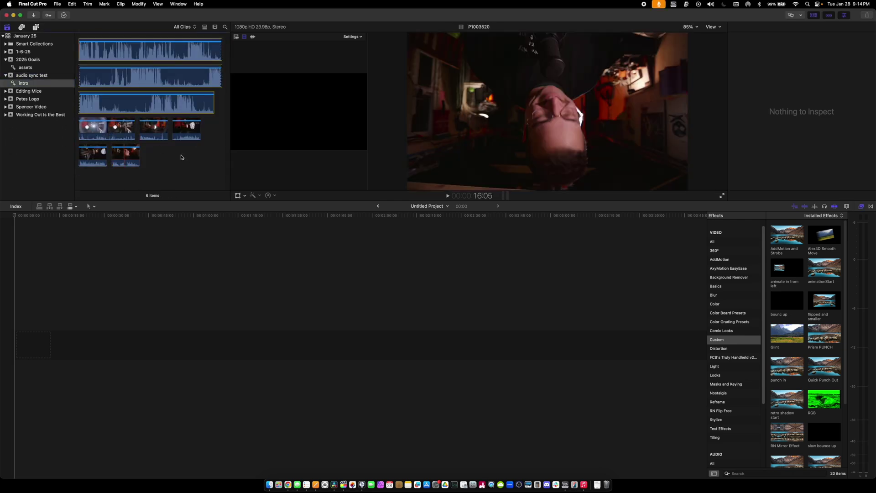
key("super+a")
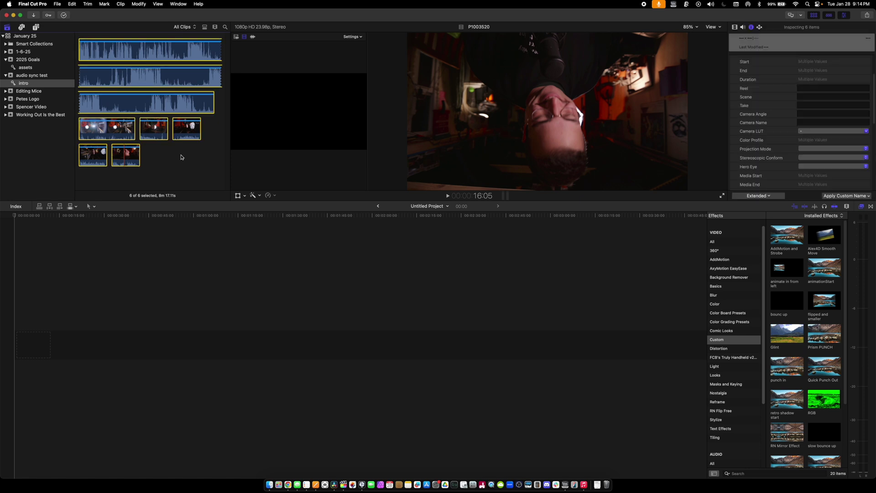
Synchronize the selected clips into one 'synced test' clip using their audio
right_click(186, 135)
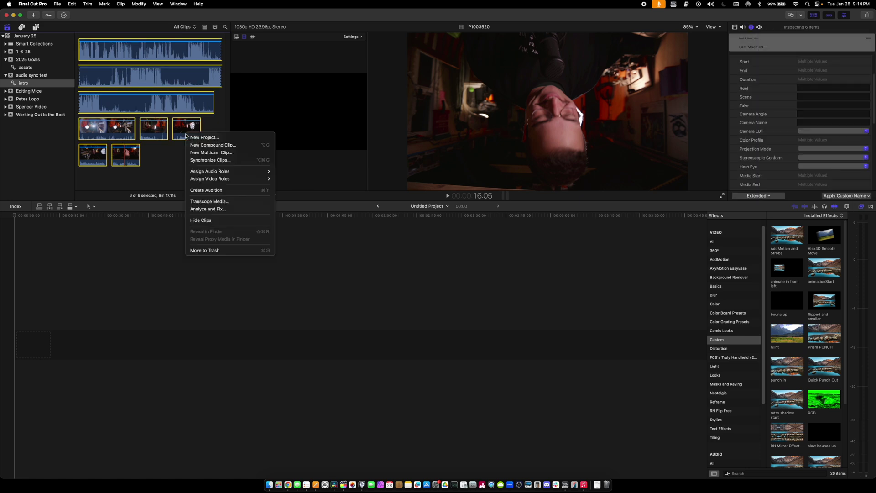
left_click(205, 159)
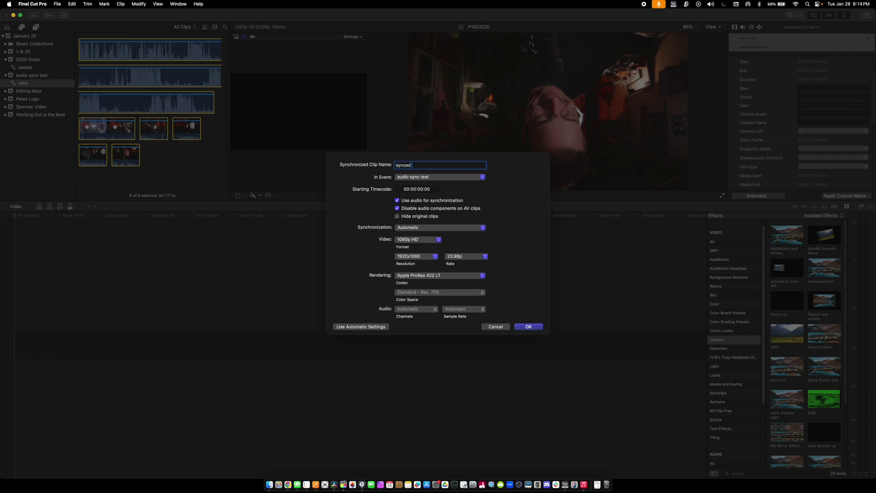
left_click(535, 330)
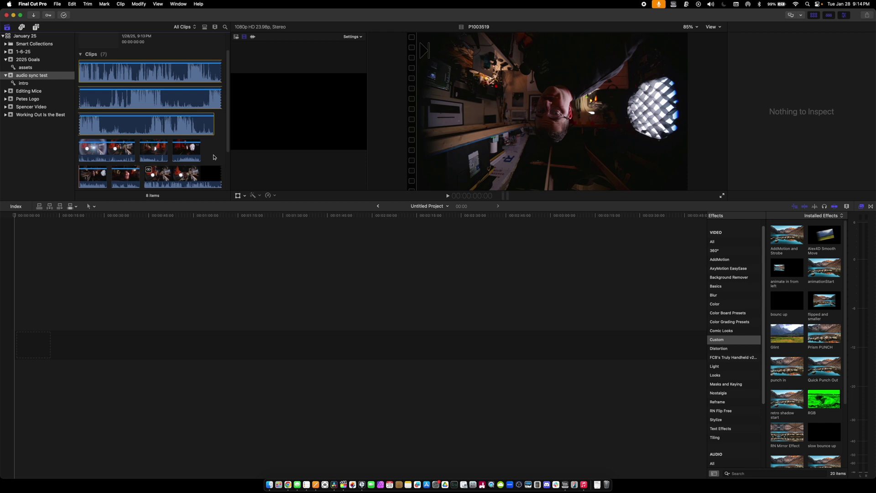
scroll(215, 155, "down", 2)
Put the synced test clip on the timeline and apply the Upside Down effect to it
left_click(215, 155)
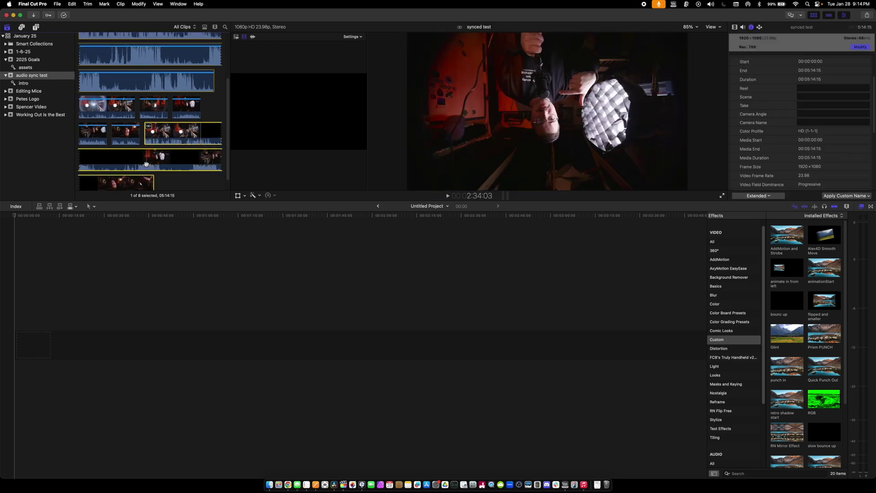
left_click_drag(173, 165, 189, 344)
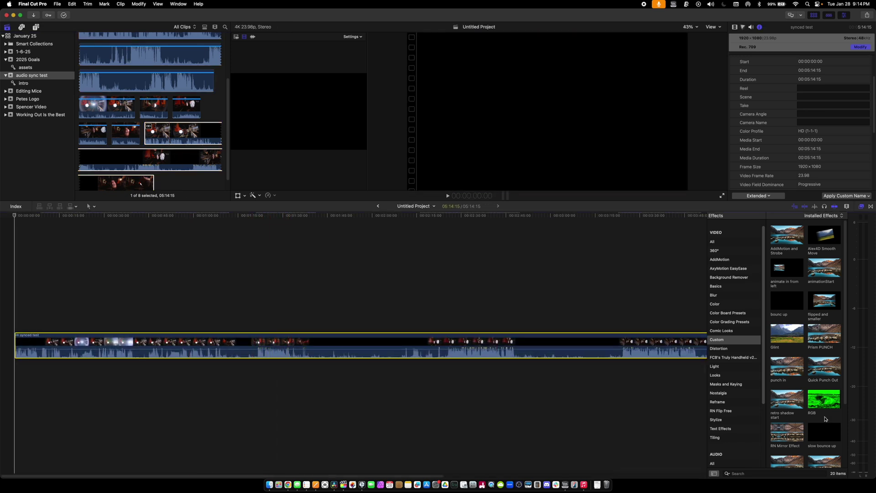
scroll(823, 412, "down", 4)
left_click_drag(787, 444, 502, 346)
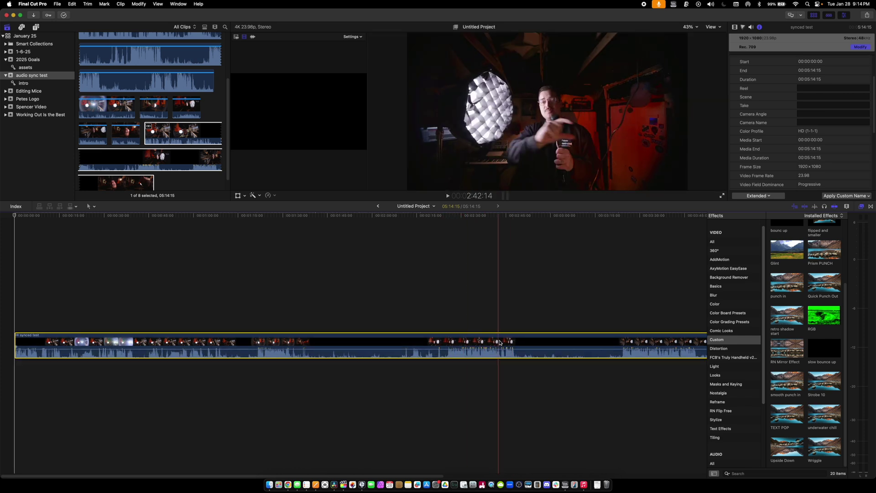
Play back the Untitled Project timeline to check the sync, then fit it into view
key("space")
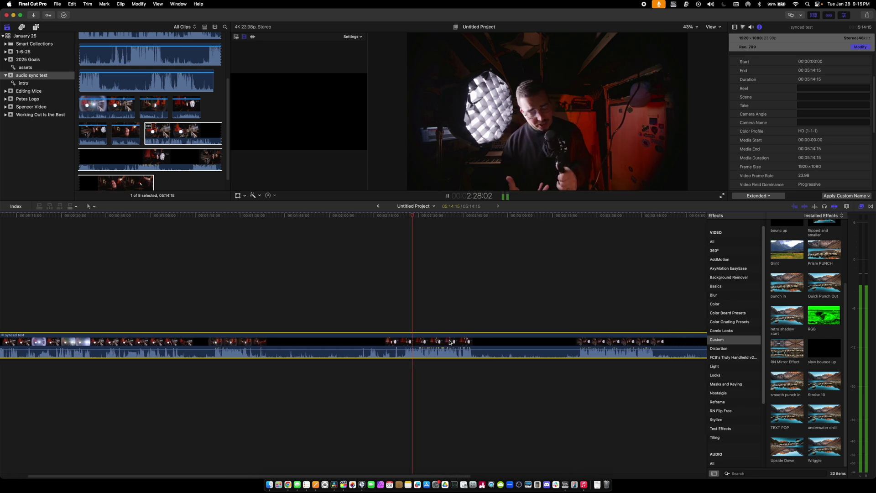
key("space")
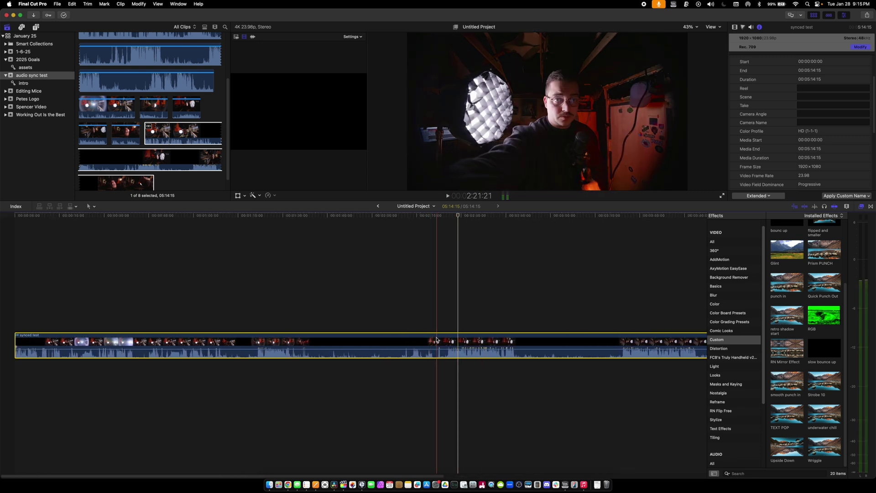
key("space")
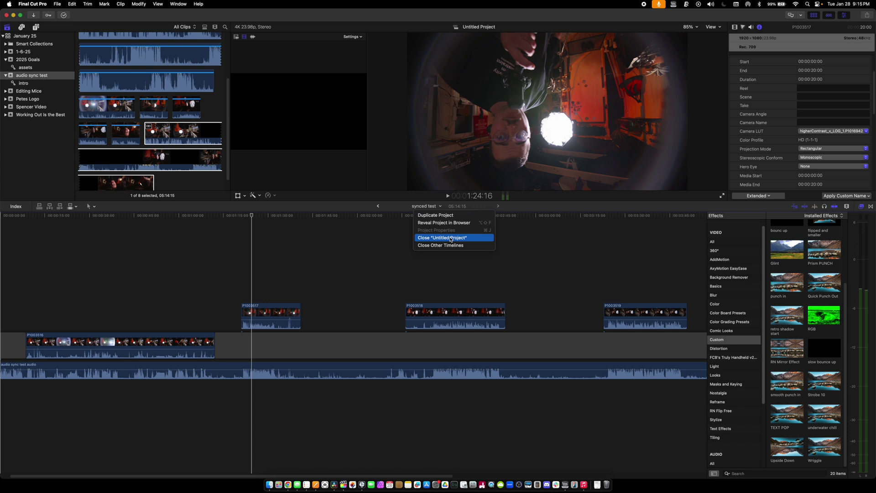
left_click(450, 237)
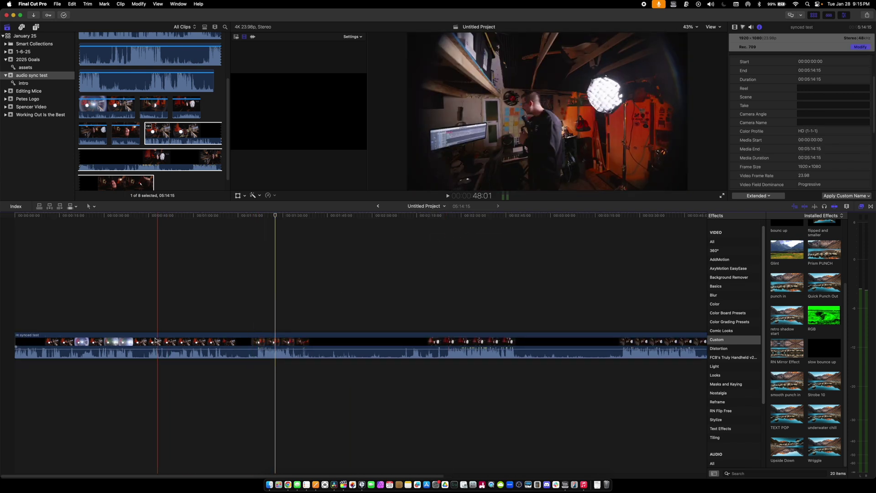
key("super+minus")
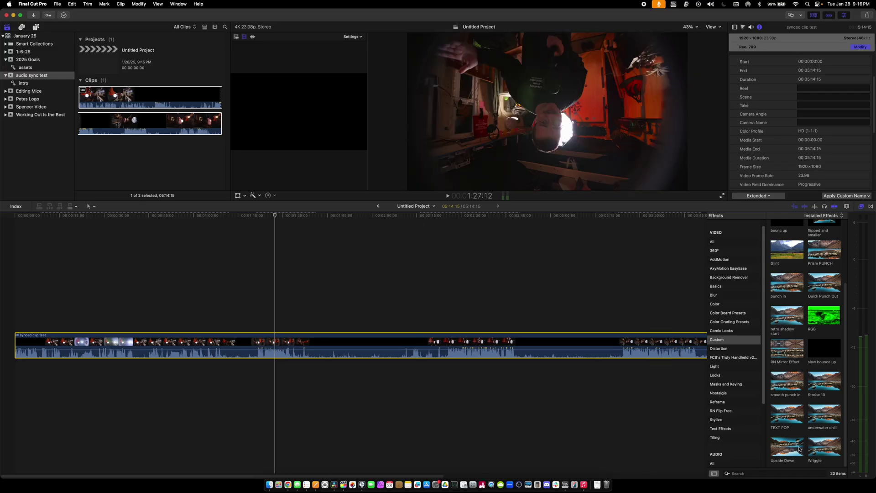
Open the synced clip and play through camera clip P1003516 against the separate audio
left_click_drag(799, 449, 324, 345)
double_click(283, 341)
key("super+4")
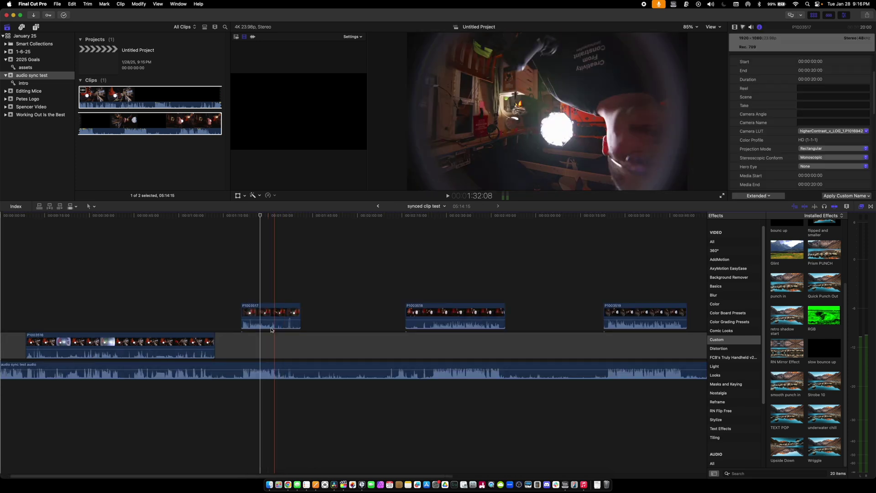
left_click(169, 352)
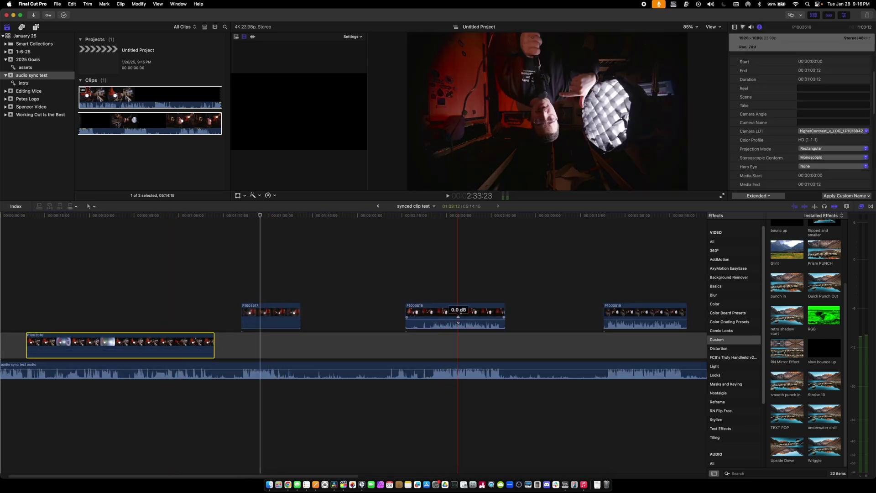
key("space")
scroll(433, 328, "right", 5)
key("space")
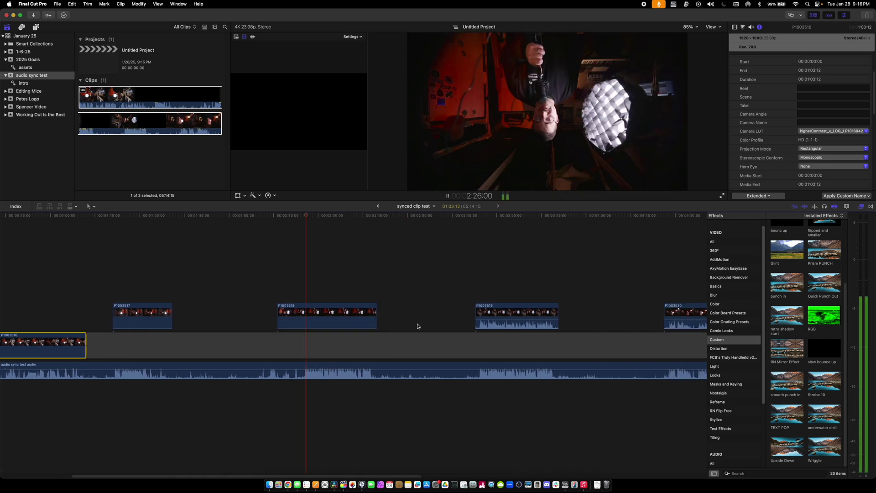
scroll(498, 344, "right", 7)
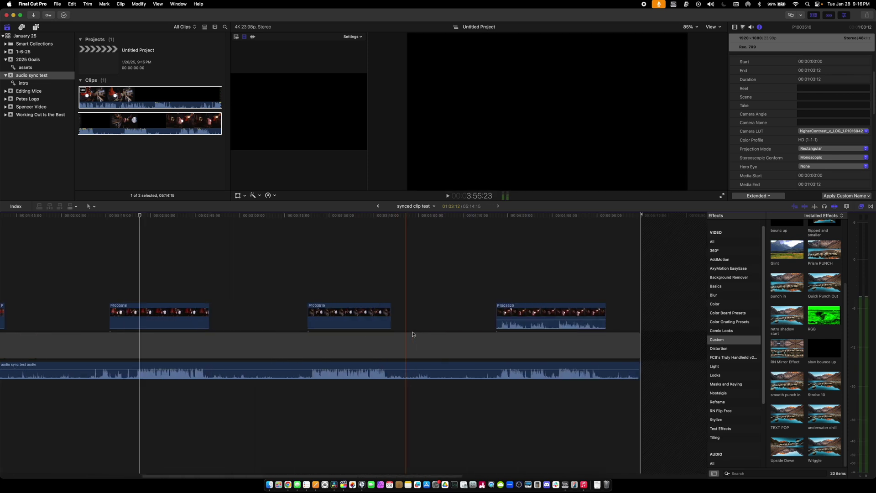
scroll(472, 323, "left", 7)
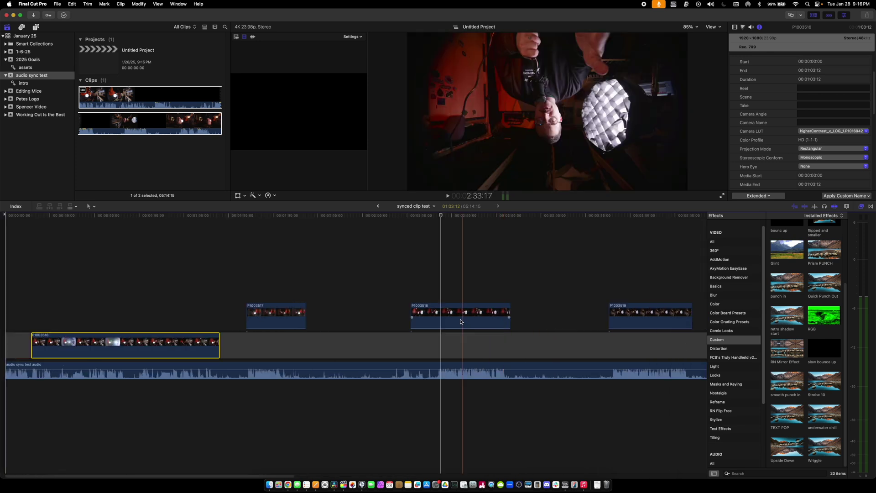
Close the opened synced clip, return to the Untitled Project, and play the timeline
left_click(434, 207)
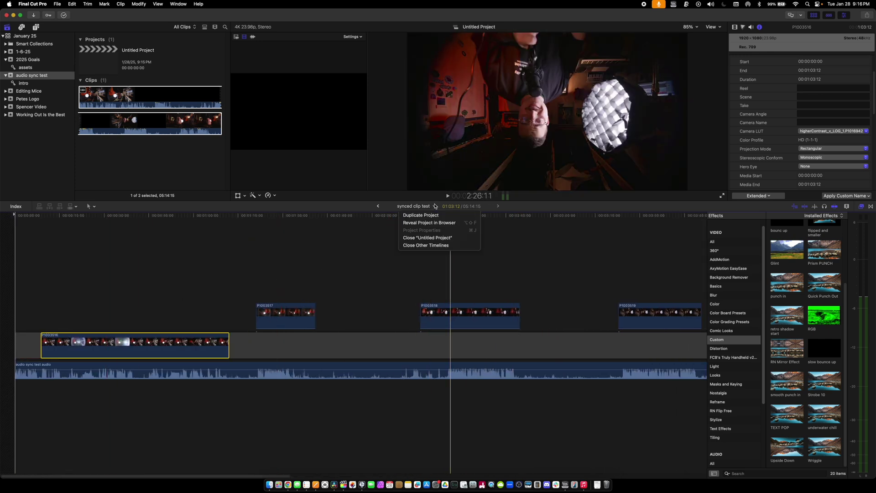
left_click(429, 238)
key("space")
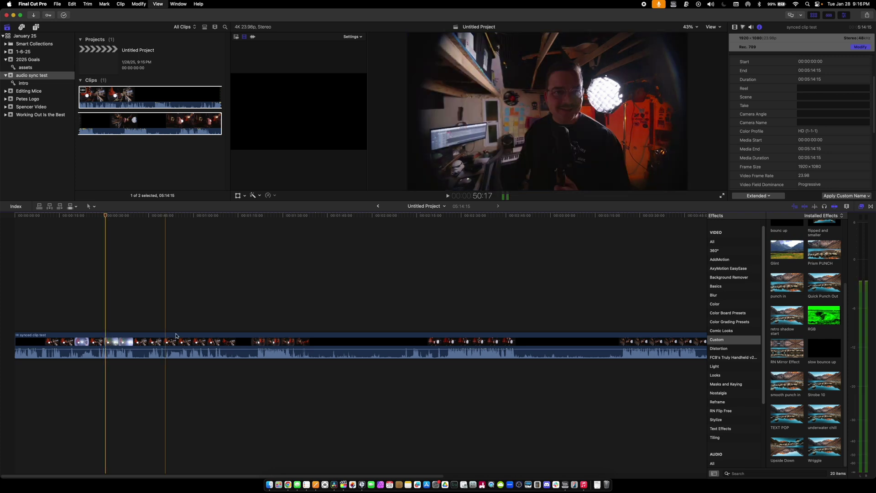
scroll(164, 334, "right", 10)
key("space")
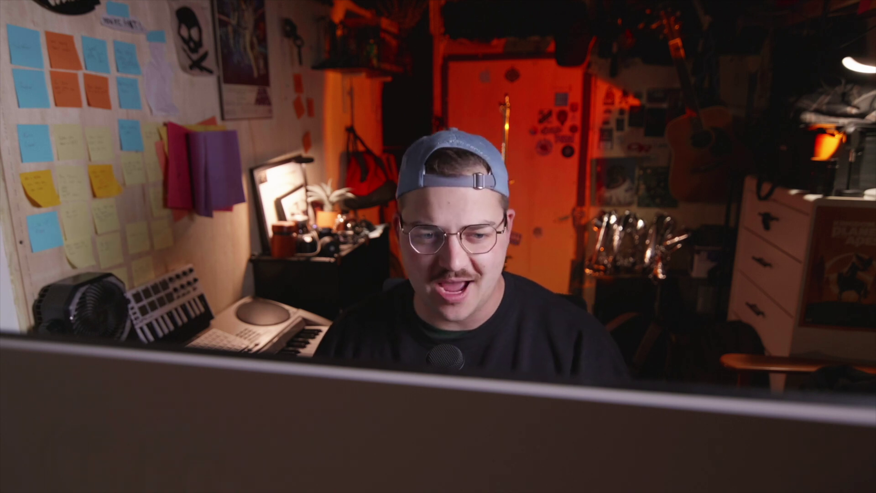
Switch to DaVinci Resolve and play Timeline 1 from the middle clip
key("super+Tab")
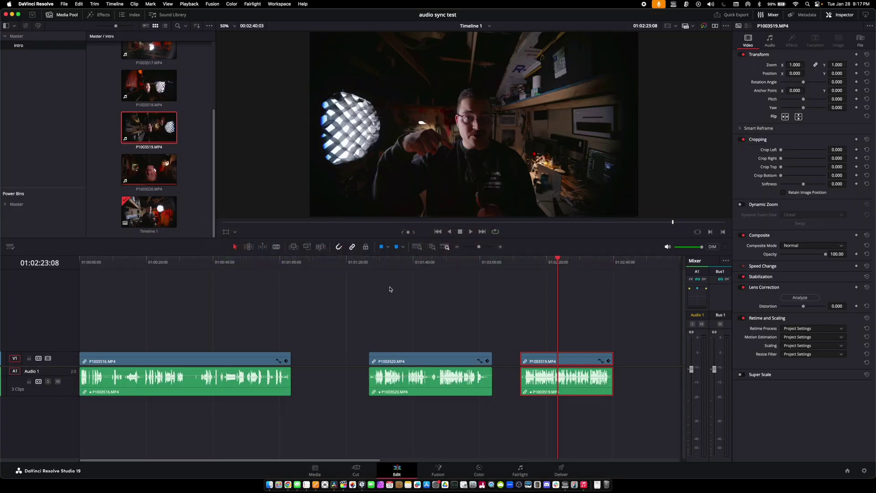
left_click(387, 291)
key("space")
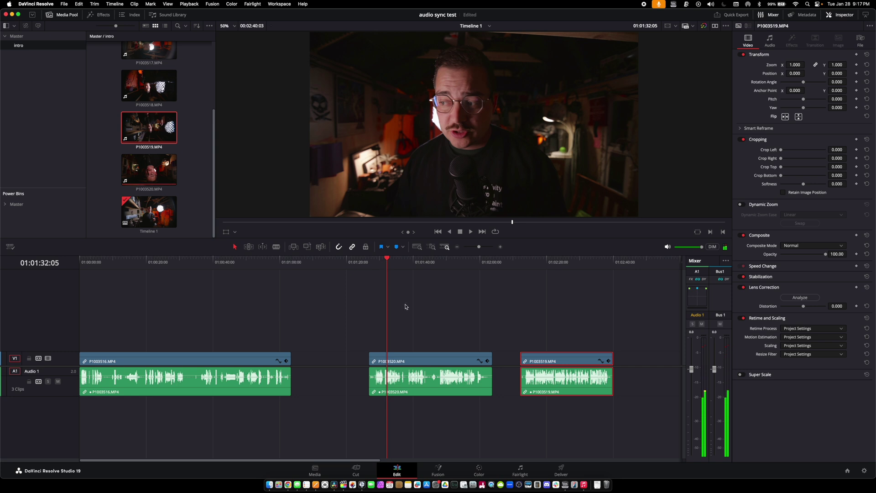